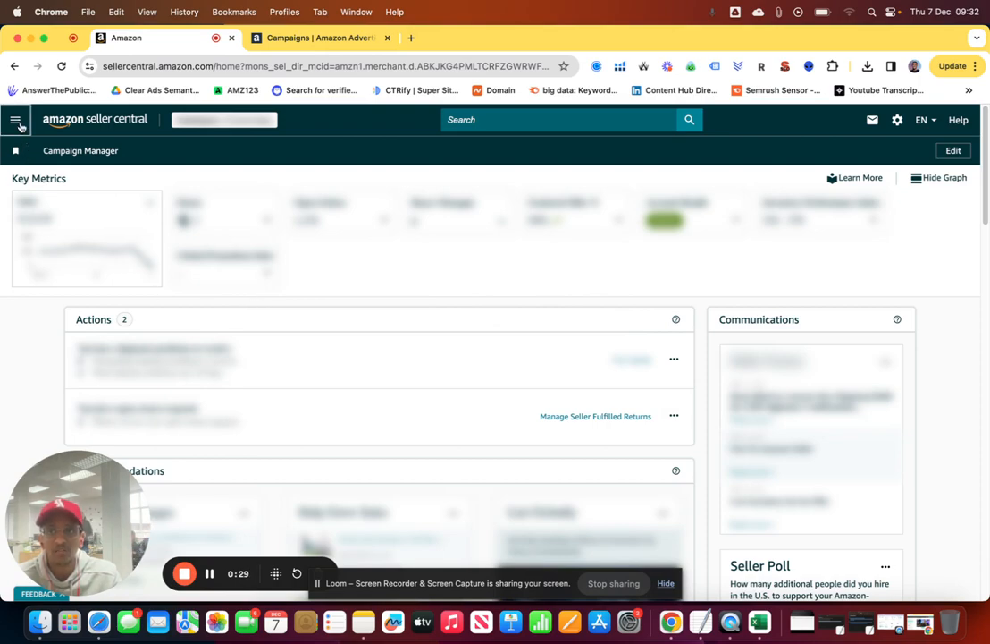
# Open the Campaign Manager from Seller Central's advertising options.
pyautogui.click(15, 128)
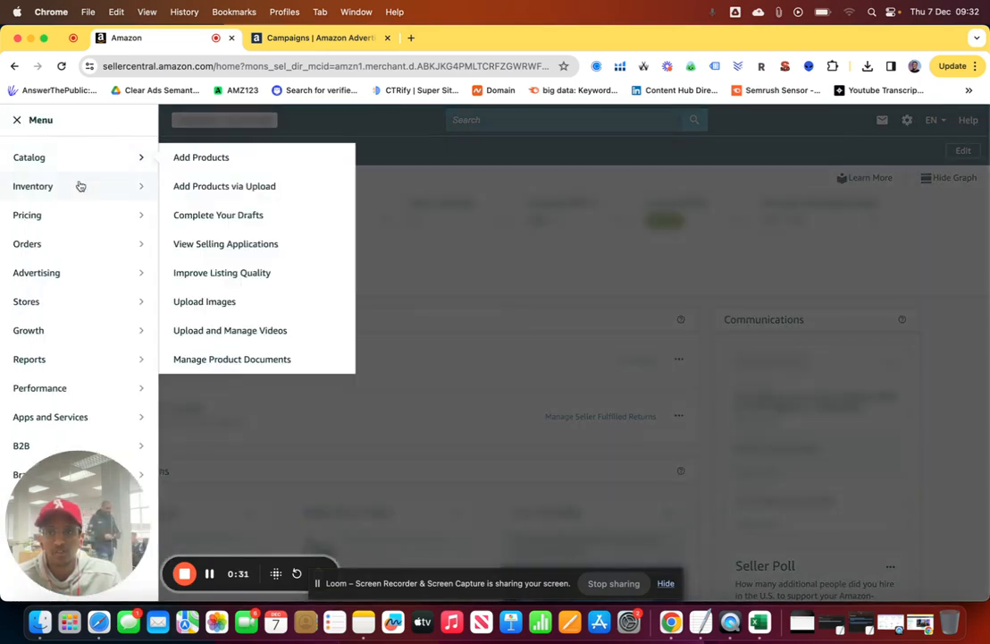
pyautogui.moveTo(75, 268)
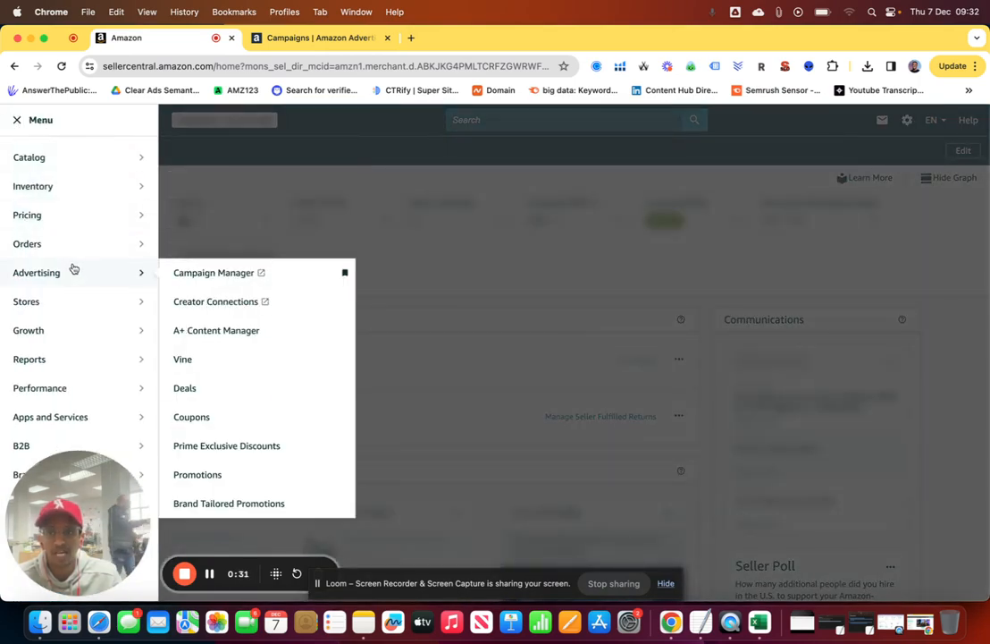
pyautogui.click(192, 274)
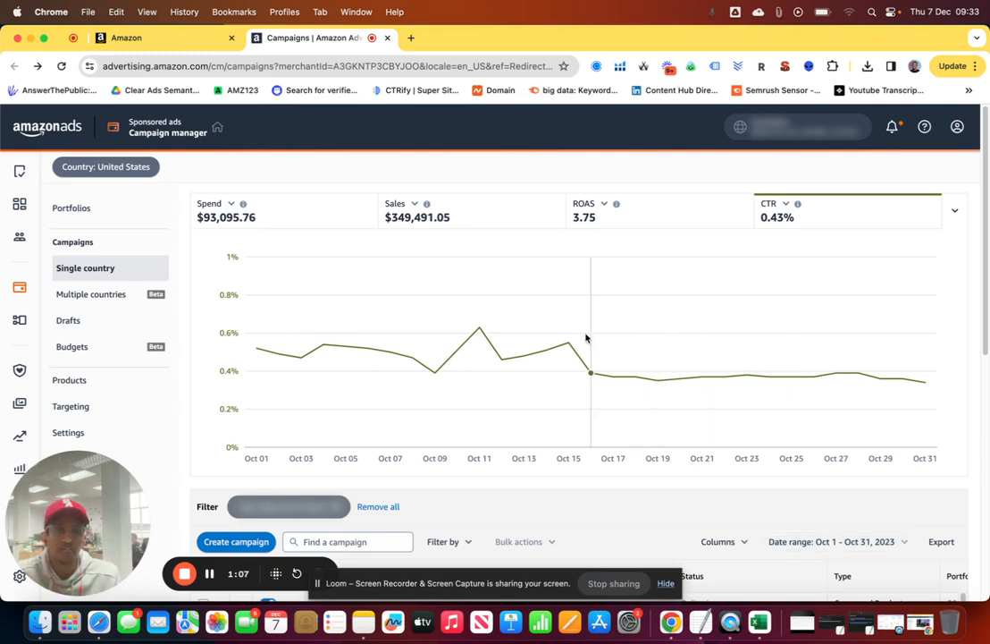
# Plot Spend and Sales on the campaign performance chart and hide the CTR line.
pyautogui.moveTo(464, 325)
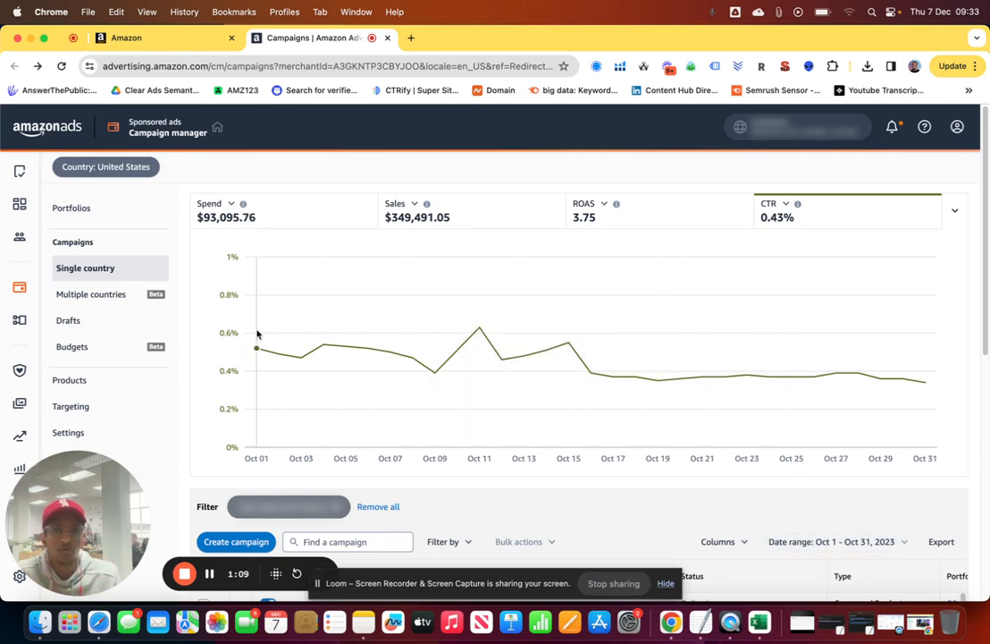
pyautogui.moveTo(629, 348)
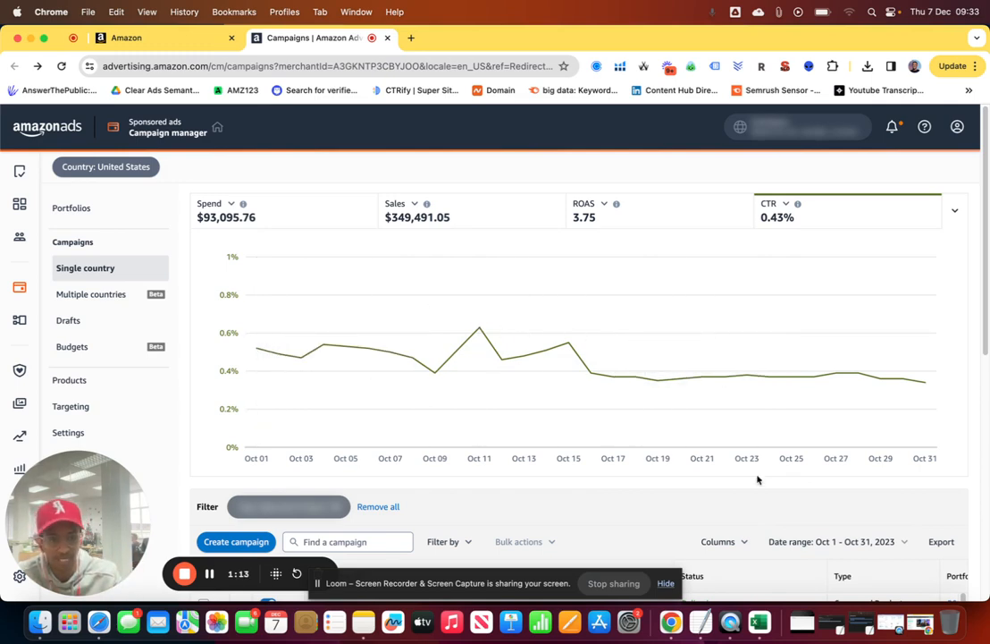
pyautogui.click(303, 218)
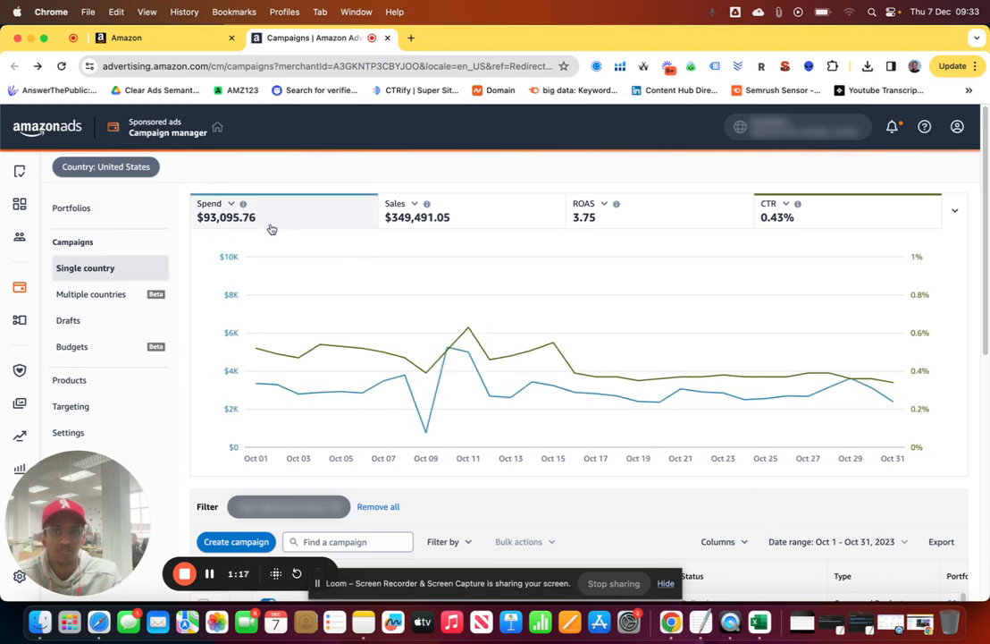
pyautogui.click(520, 217)
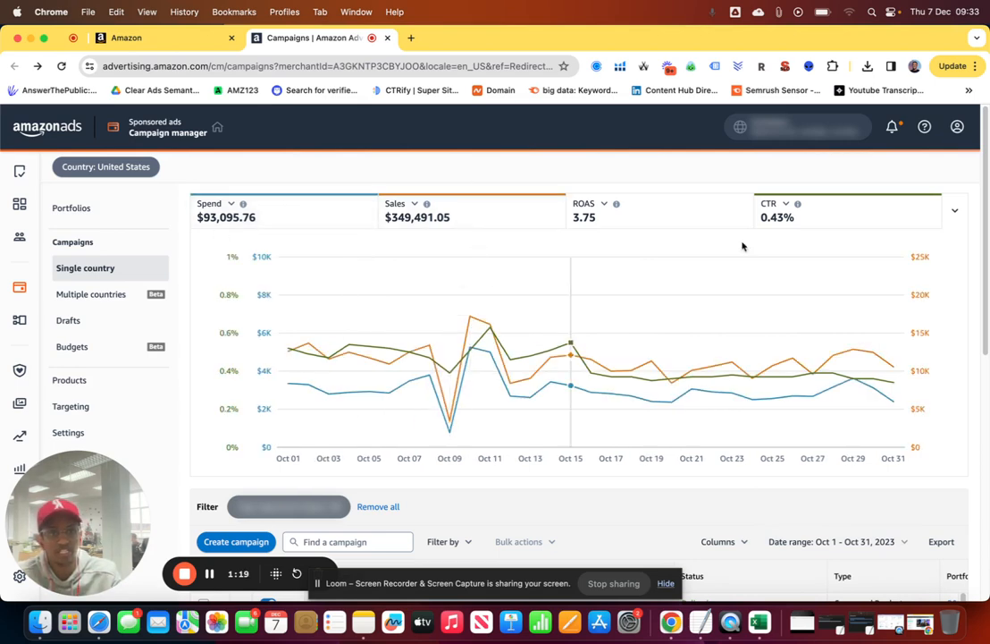
pyautogui.click(891, 219)
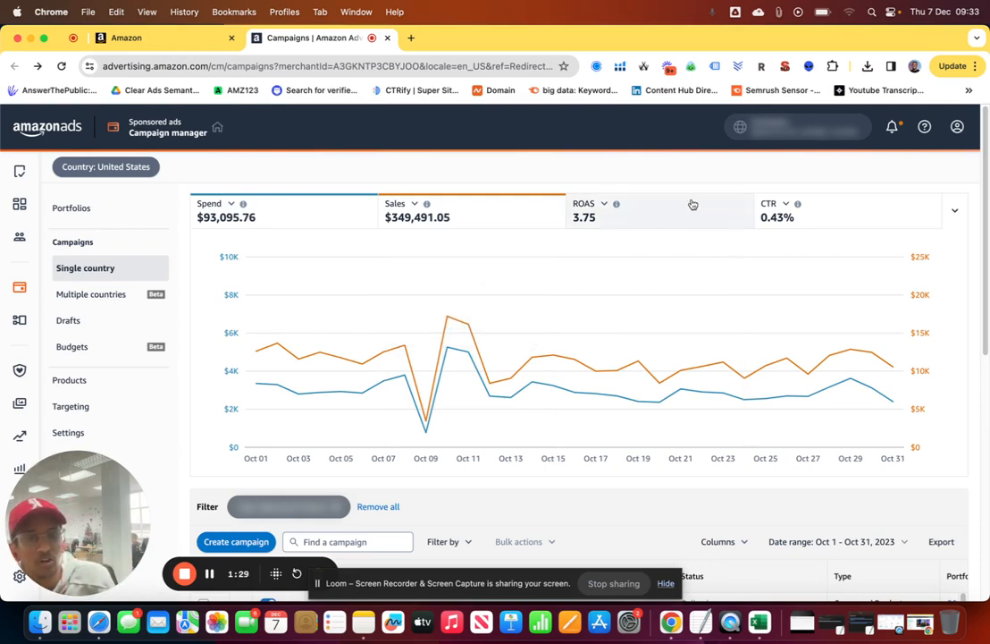
# Review the alternative metrics offered for the ROAS tile above the performance chart.
pyautogui.click(604, 206)
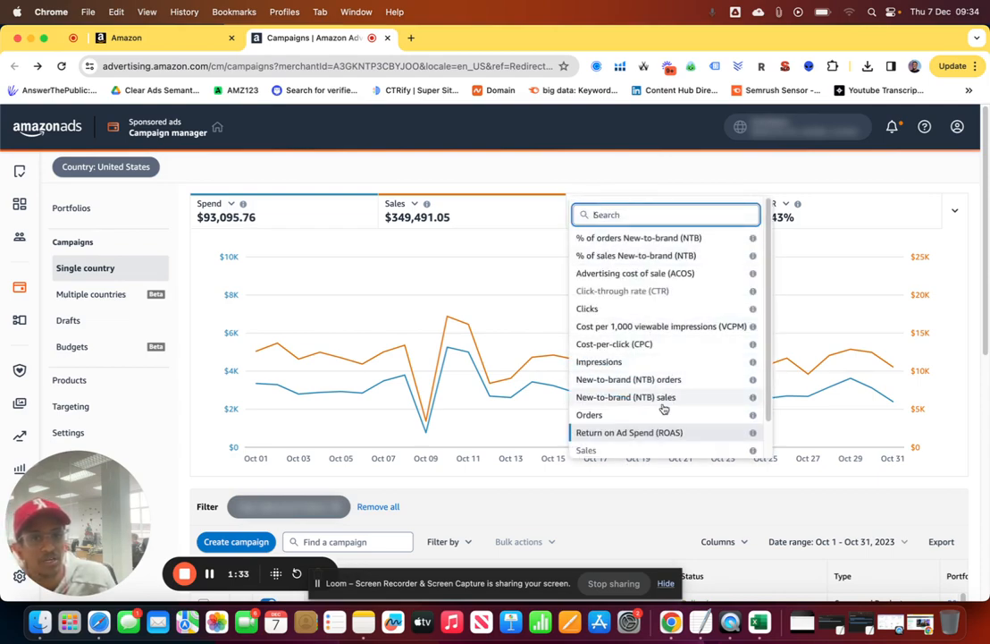
pyautogui.scroll(-1, 658, 441)
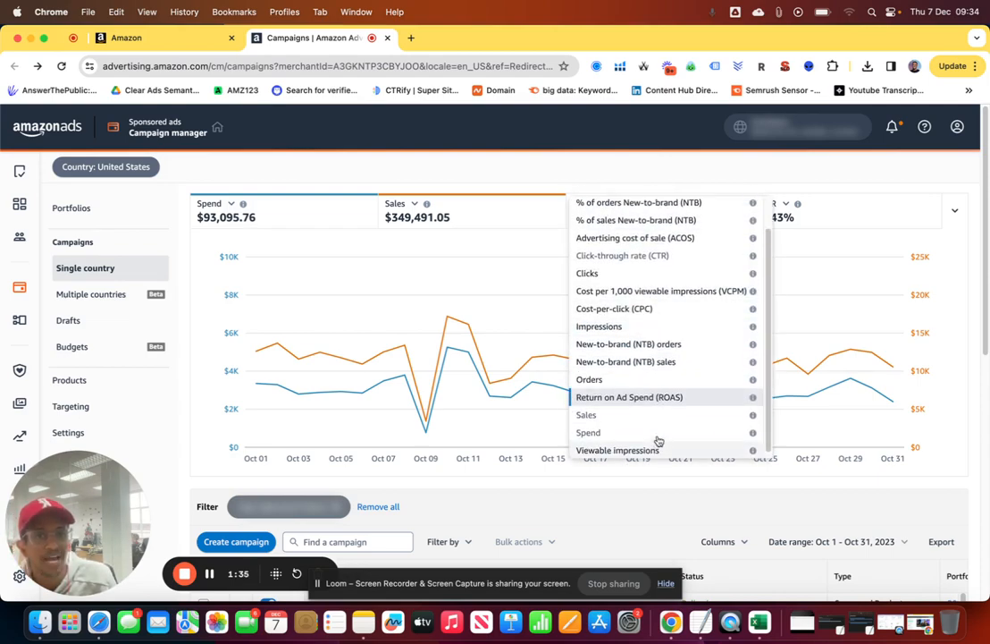
pyautogui.scroll(2, 657, 440)
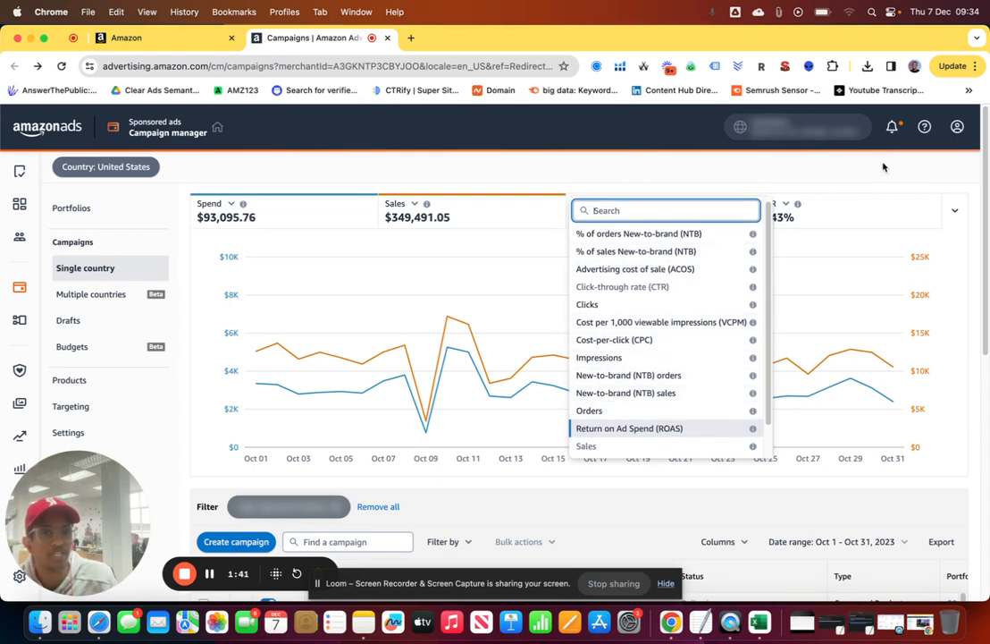
pyautogui.click(850, 189)
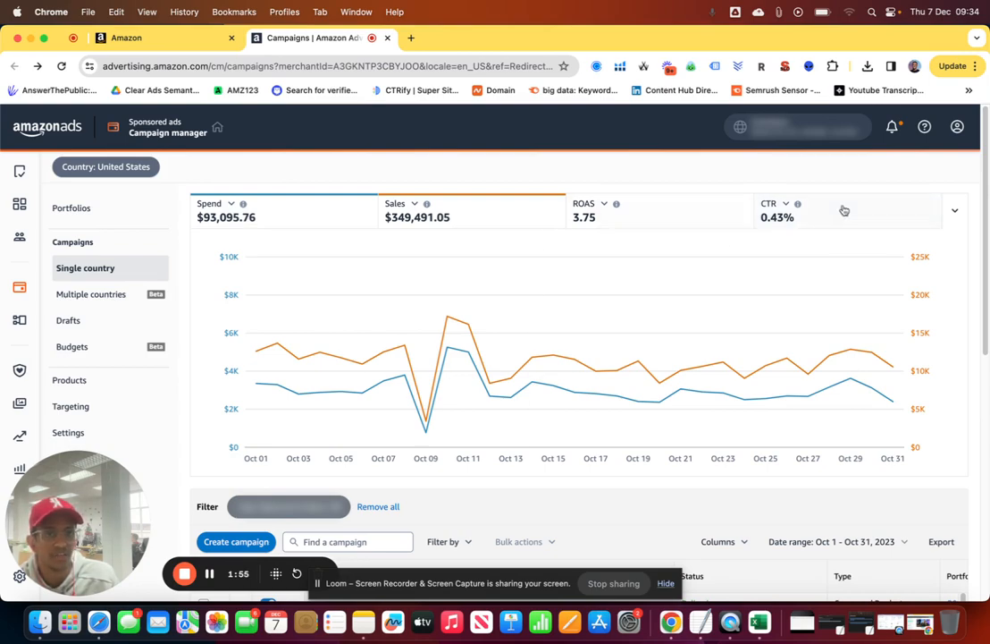
# Add the CTR and ROAS lines to the performance chart to compare them with Spend and Sales.
pyautogui.click(849, 209)
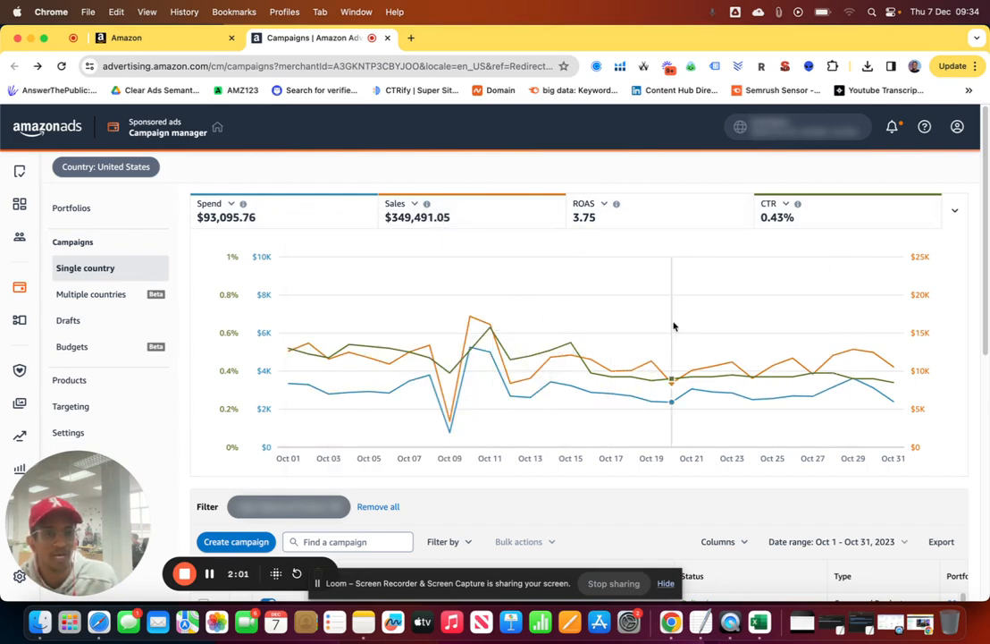
pyautogui.moveTo(553, 308)
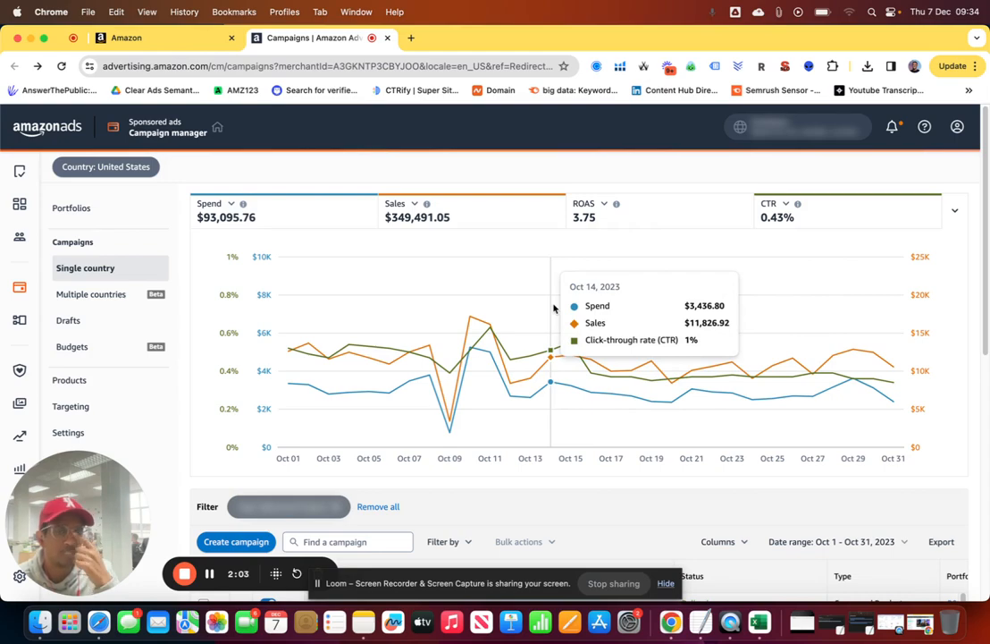
pyautogui.click(661, 215)
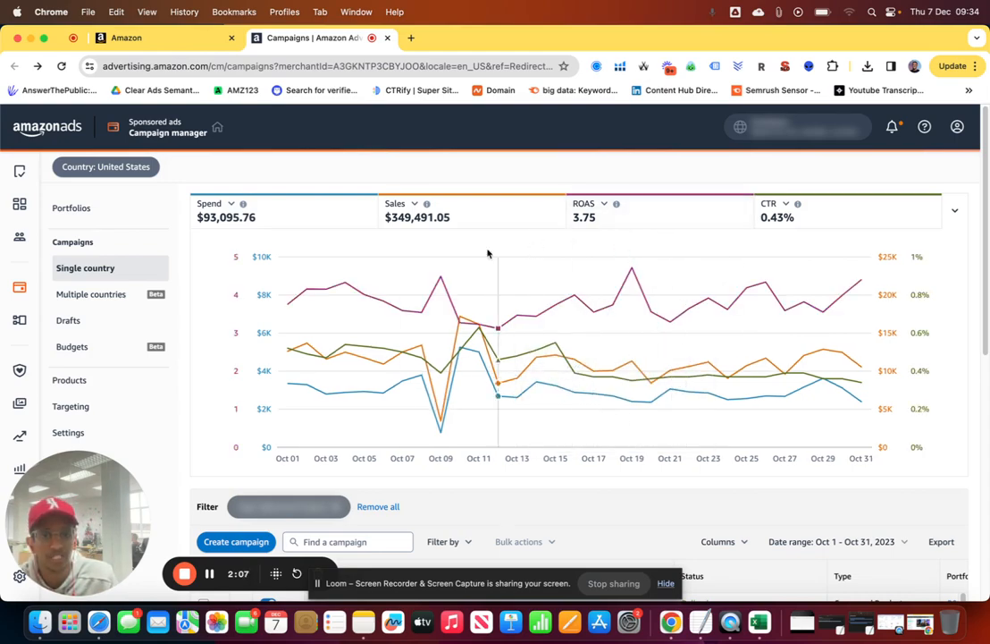
pyautogui.moveTo(457, 354)
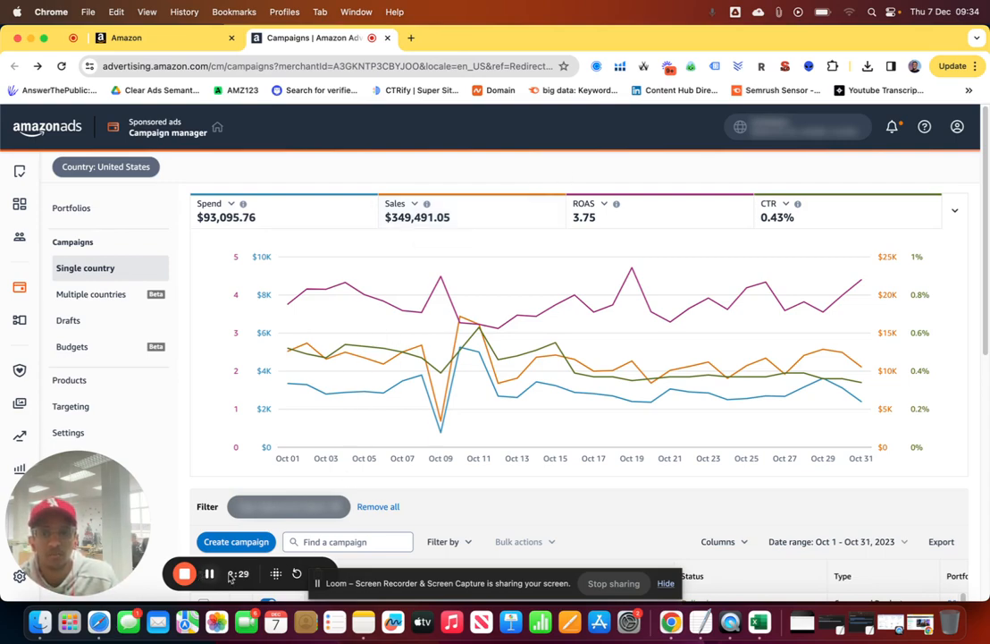
# Review the filter criteria available for the campaign list, from active status to the video metrics.
pyautogui.scroll(-4, 536, 358)
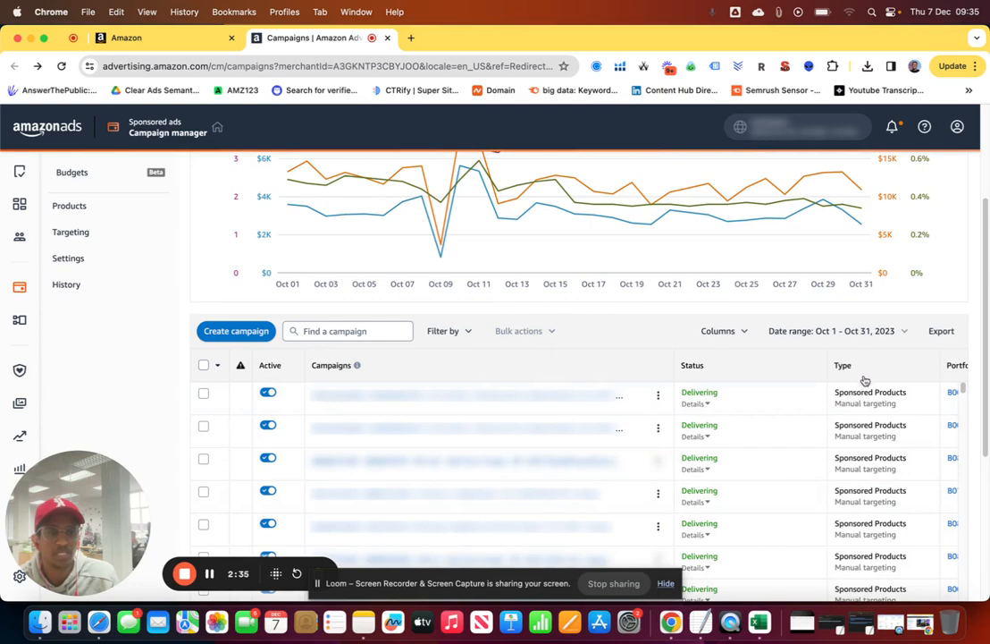
pyautogui.click(444, 331)
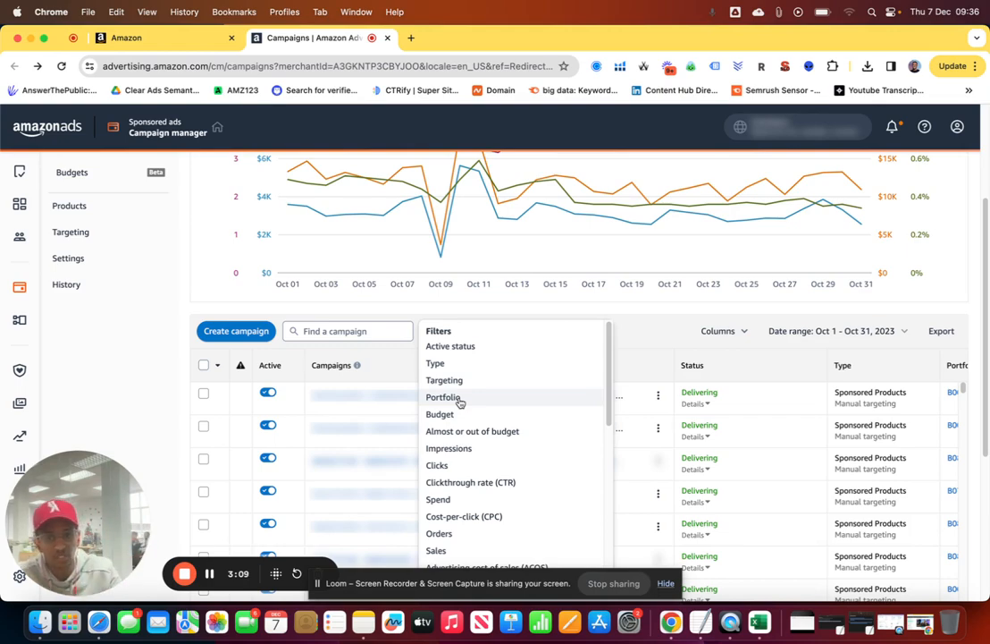
pyautogui.scroll(-4, 473, 399)
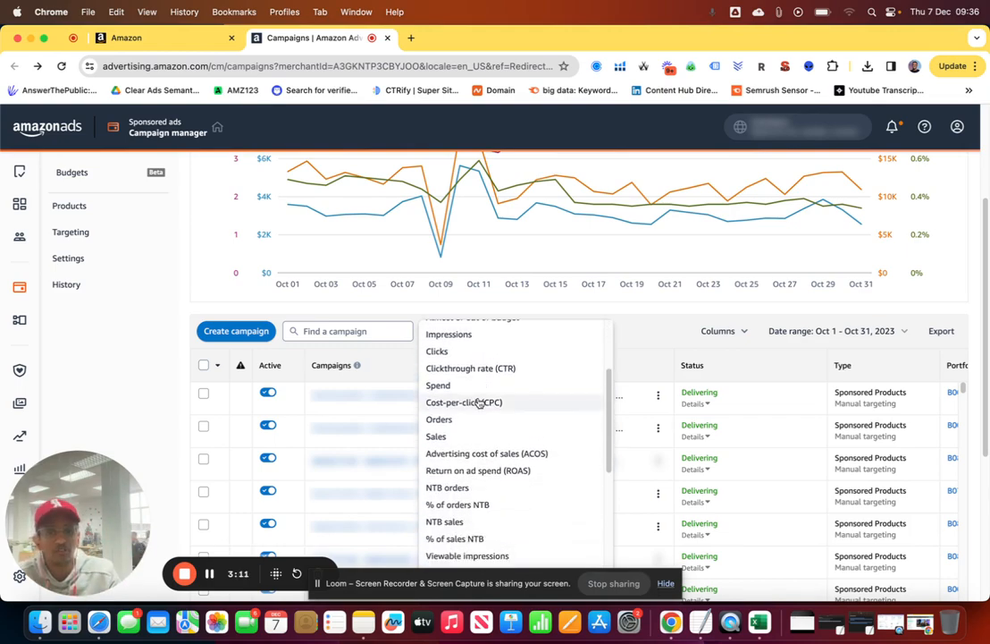
pyautogui.scroll(-5, 479, 403)
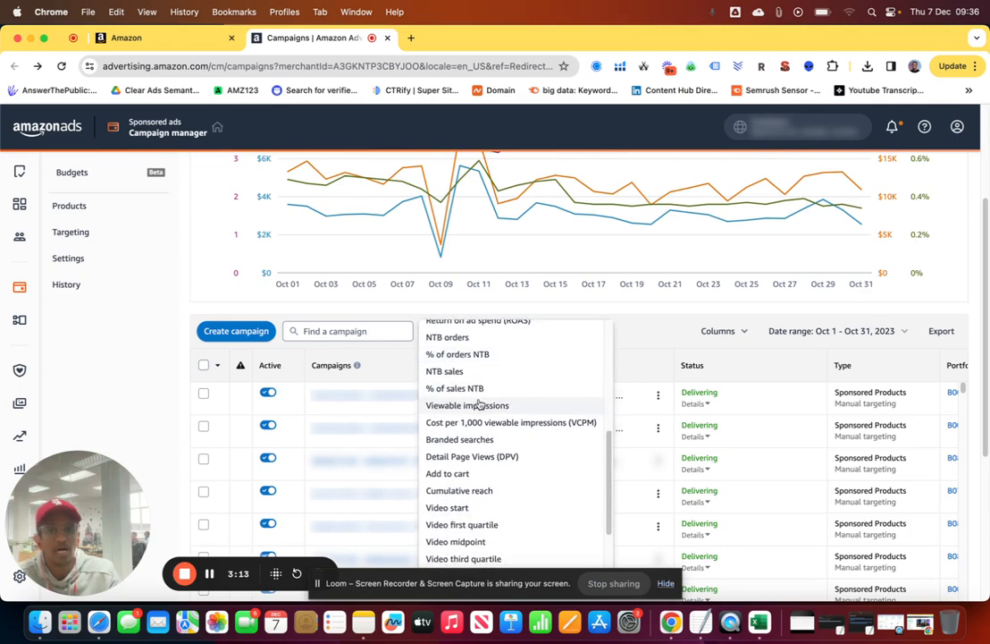
pyautogui.scroll(-3, 479, 403)
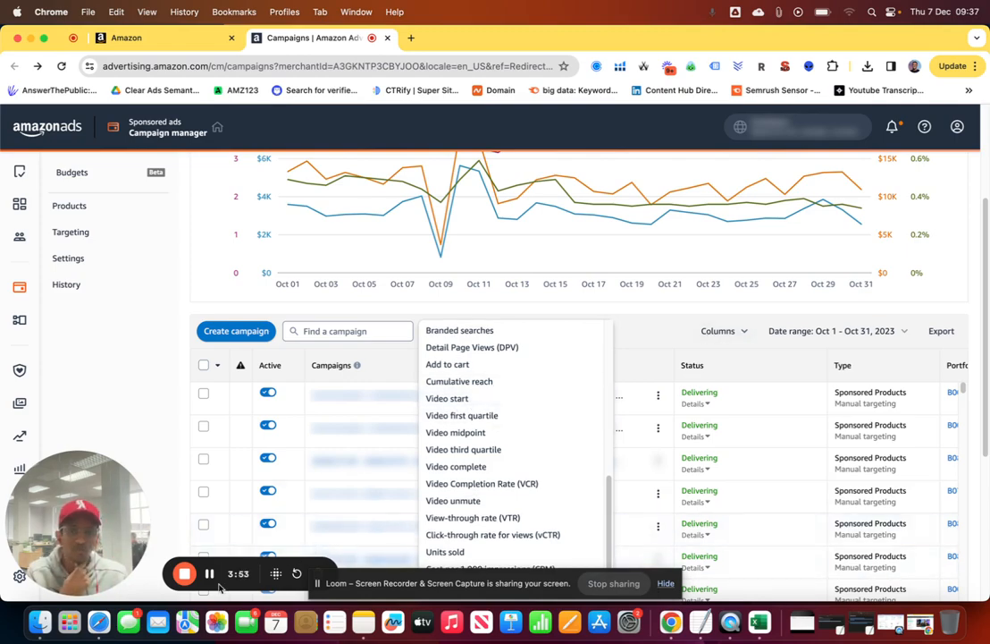
# Examine the available columns for the campaign table in the column customization, including new-to-brand, cart and video metrics.
pyautogui.click(210, 573)
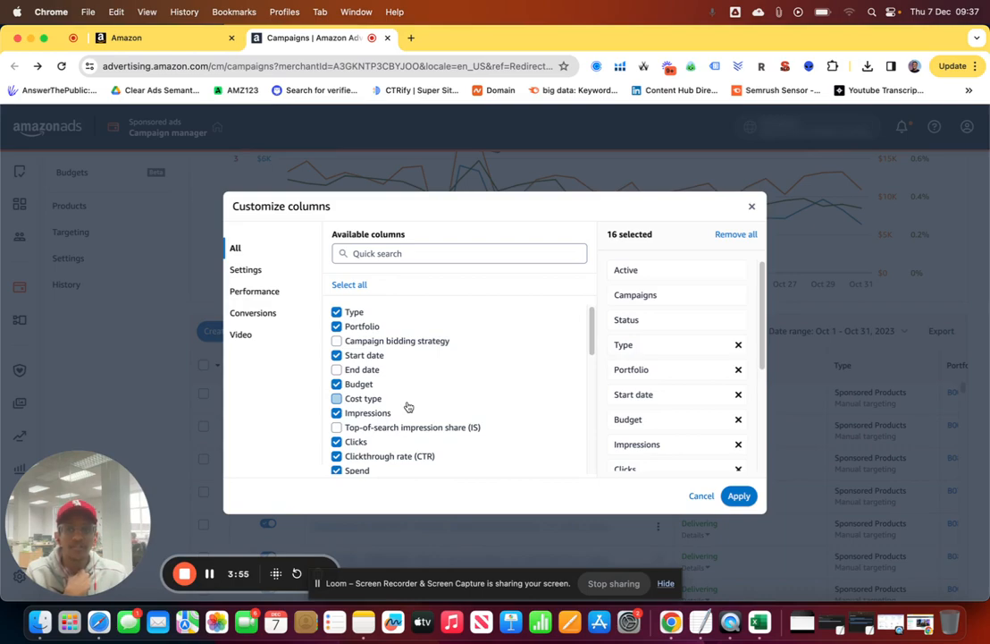
pyautogui.scroll(-5, 408, 406)
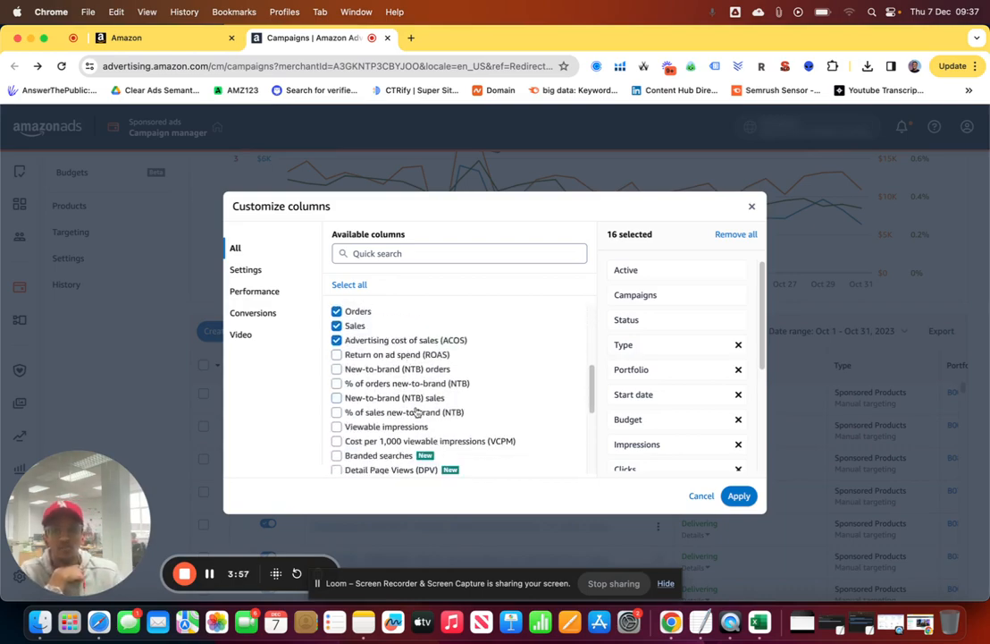
pyautogui.scroll(-6, 416, 411)
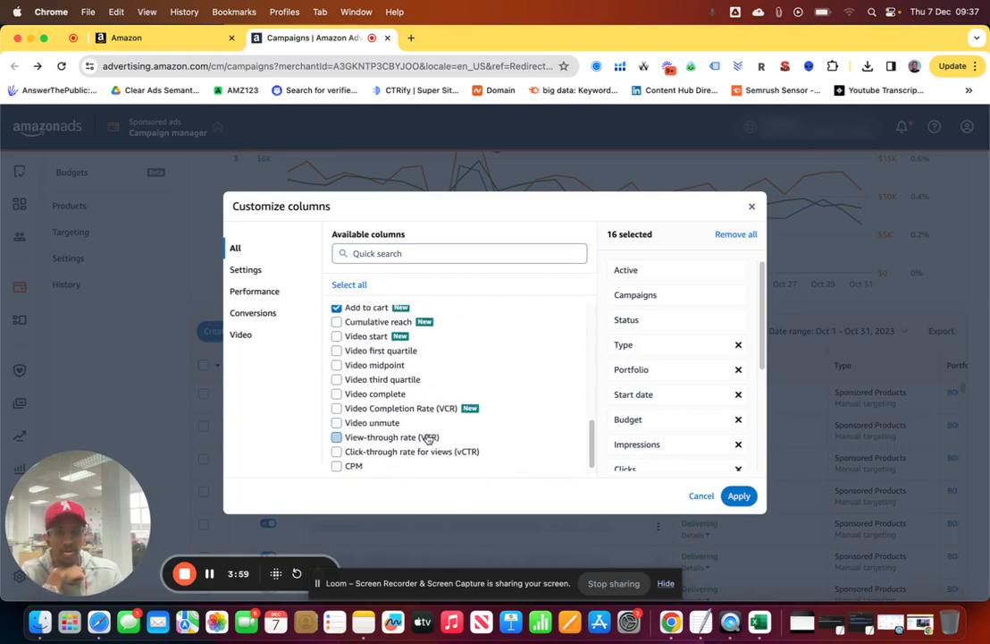
pyautogui.scroll(-1, 422, 452)
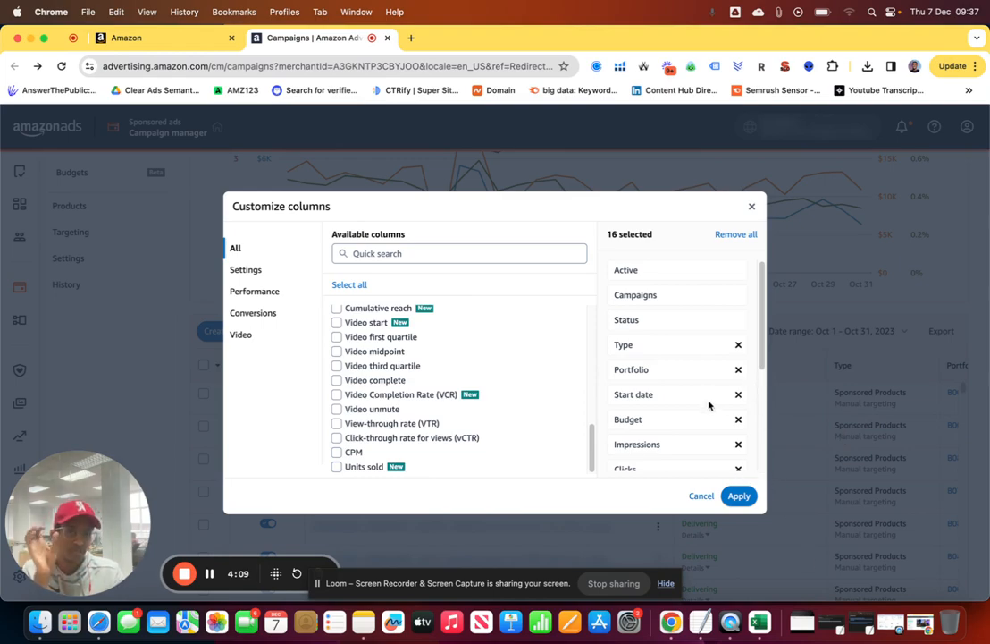
pyautogui.scroll(5, 466, 432)
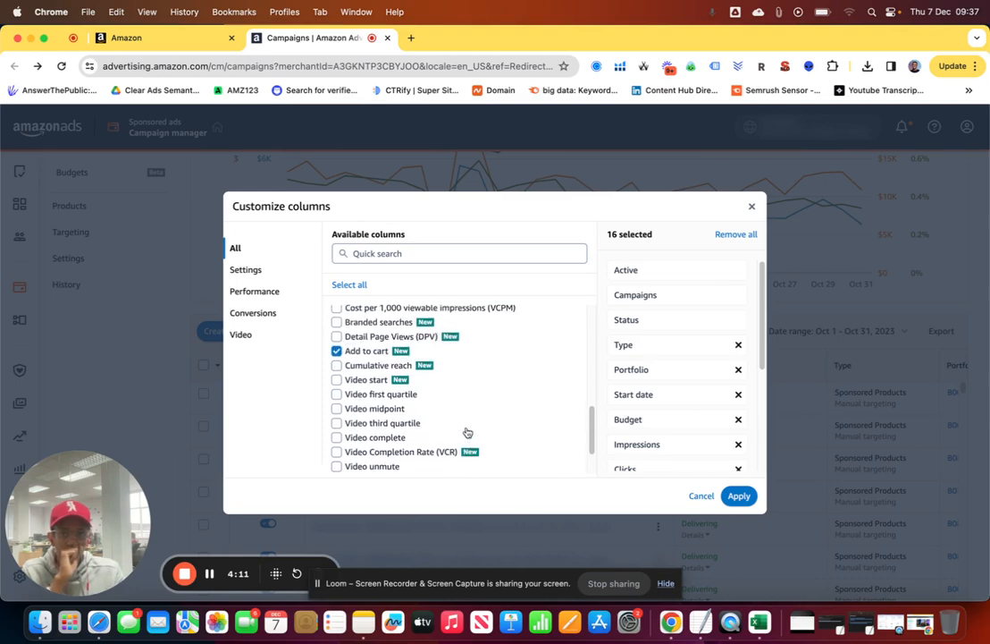
pyautogui.scroll(2, 466, 432)
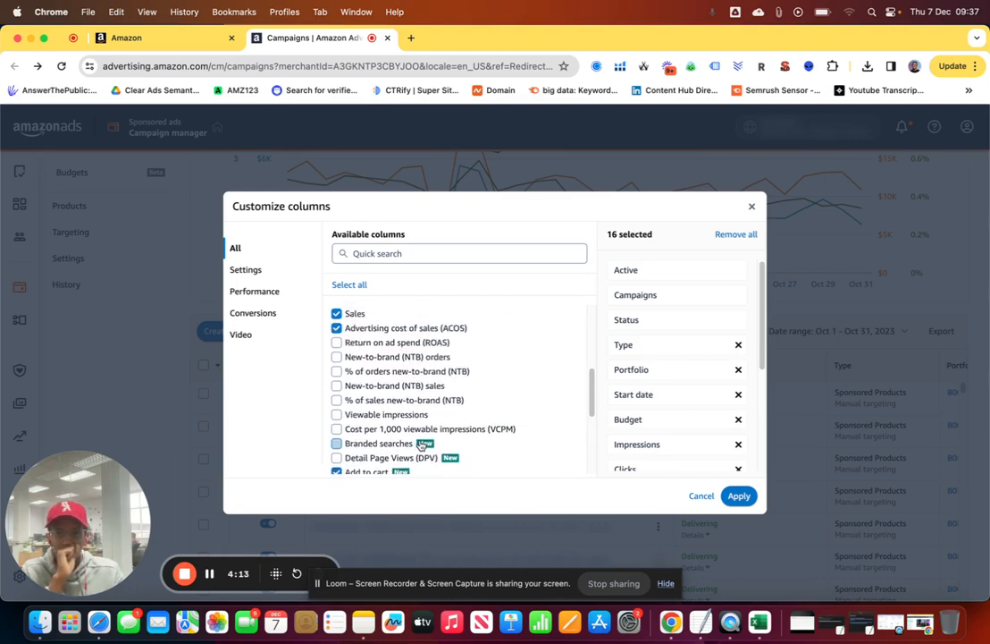
pyautogui.scroll(-3, 443, 439)
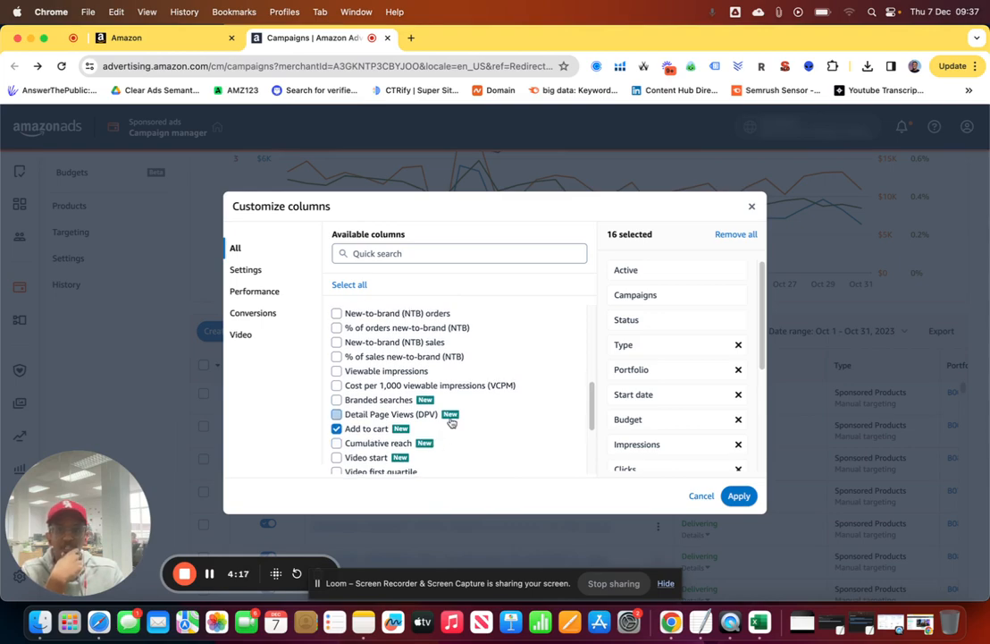
pyautogui.scroll(2, 449, 418)
pyautogui.scroll(1, 451, 422)
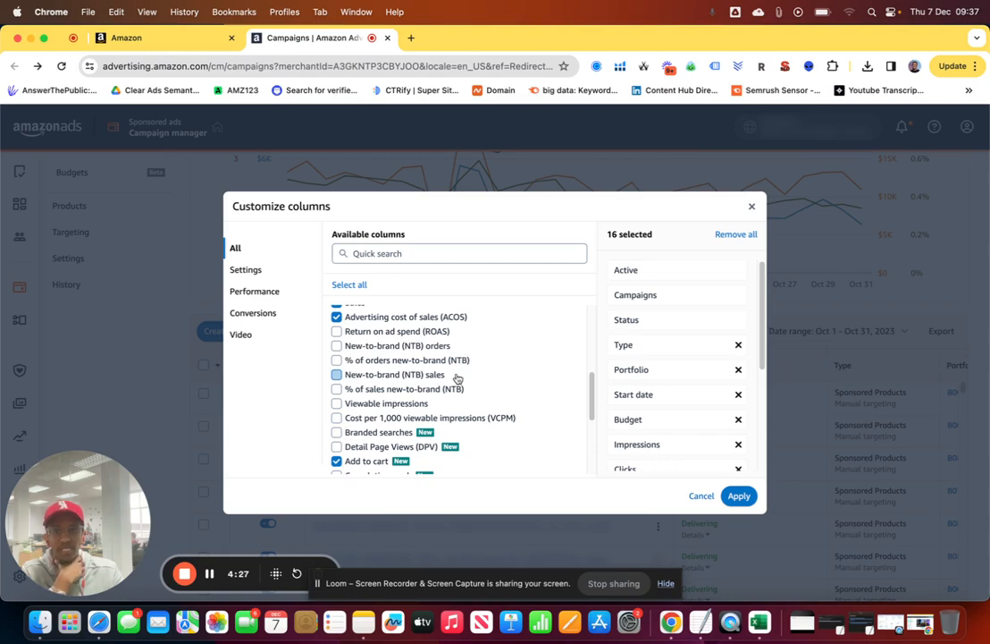
pyautogui.scroll(2, 447, 384)
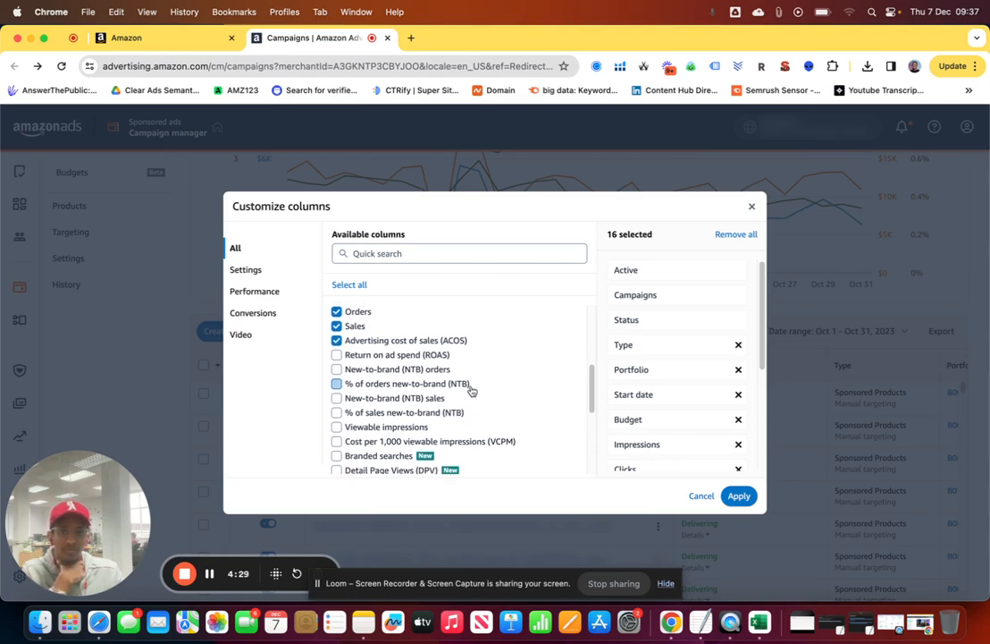
pyautogui.scroll(5, 471, 391)
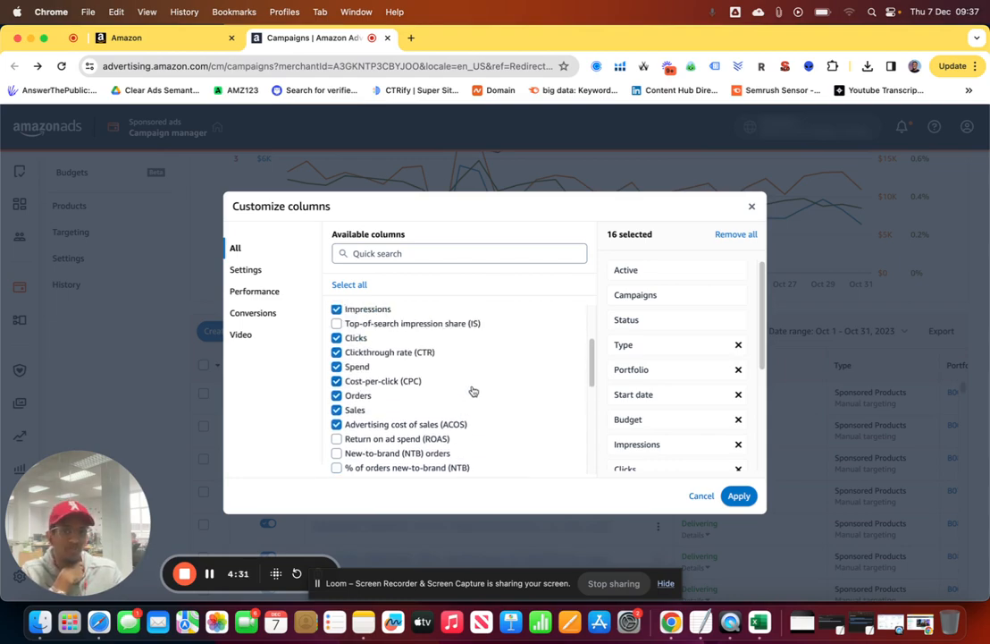
pyautogui.scroll(-15, 474, 390)
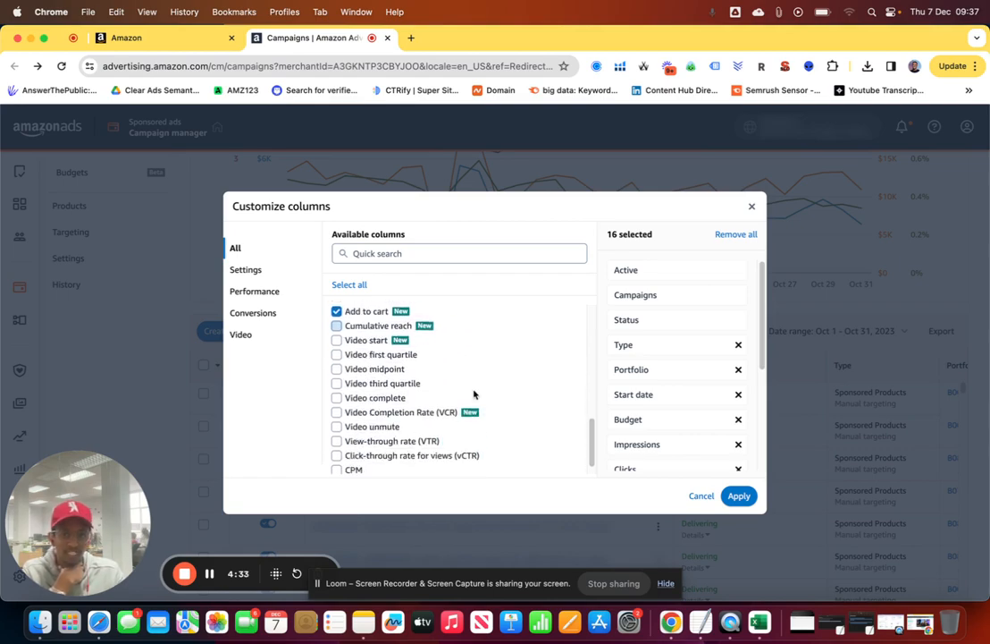
pyautogui.scroll(-1, 473, 391)
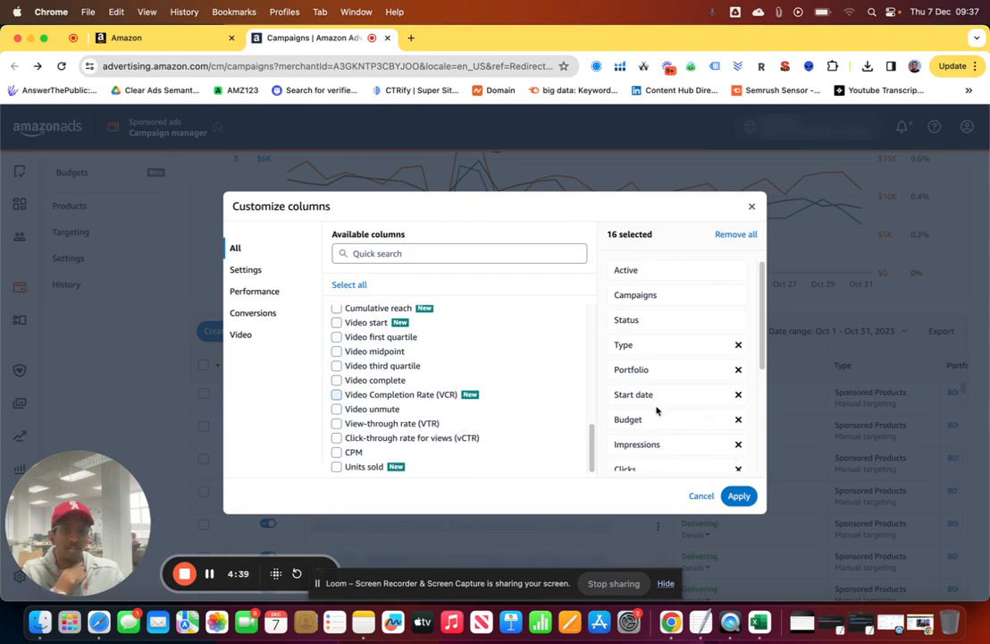
# Remove Add to cart from the selected columns of the campaign table.
pyautogui.scroll(-5, 657, 409)
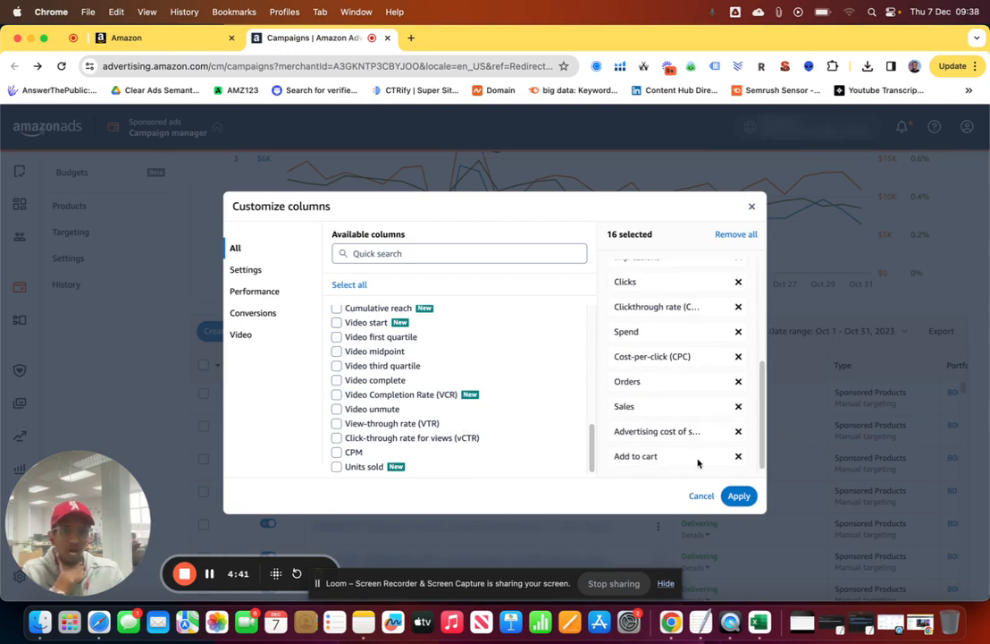
pyautogui.click(738, 456)
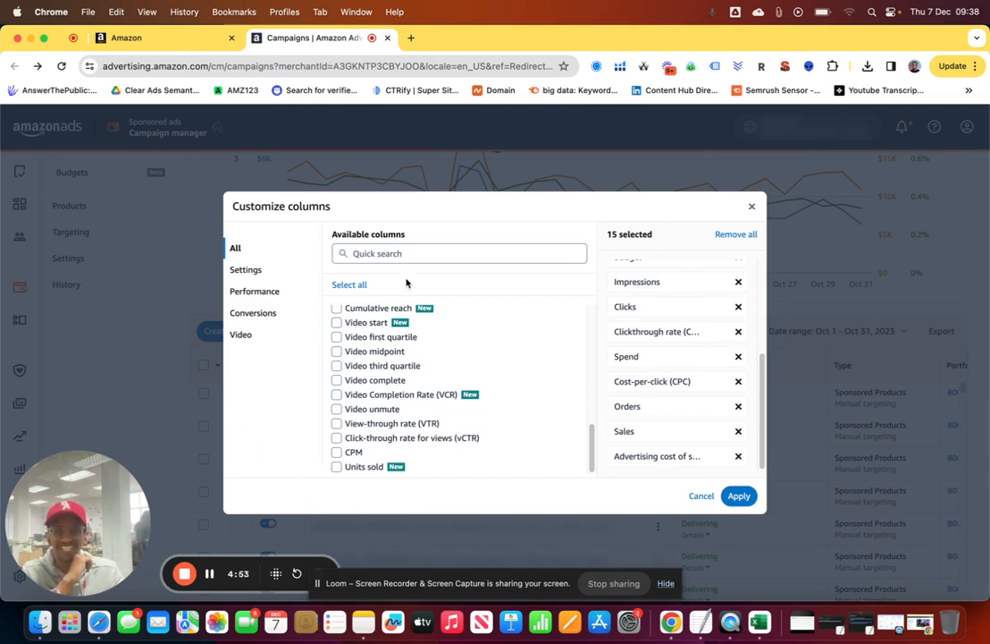
# Review the average time in budget and budgets of the enabled campaigns with ACOS below 40 in the Budgets view.
pyautogui.click(210, 573)
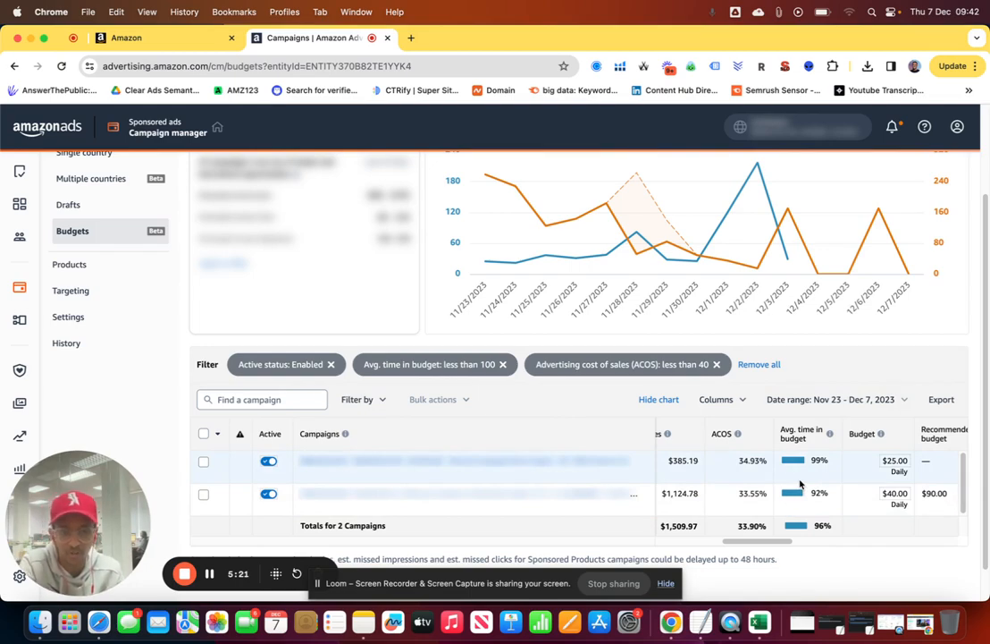
pyautogui.moveTo(832, 436)
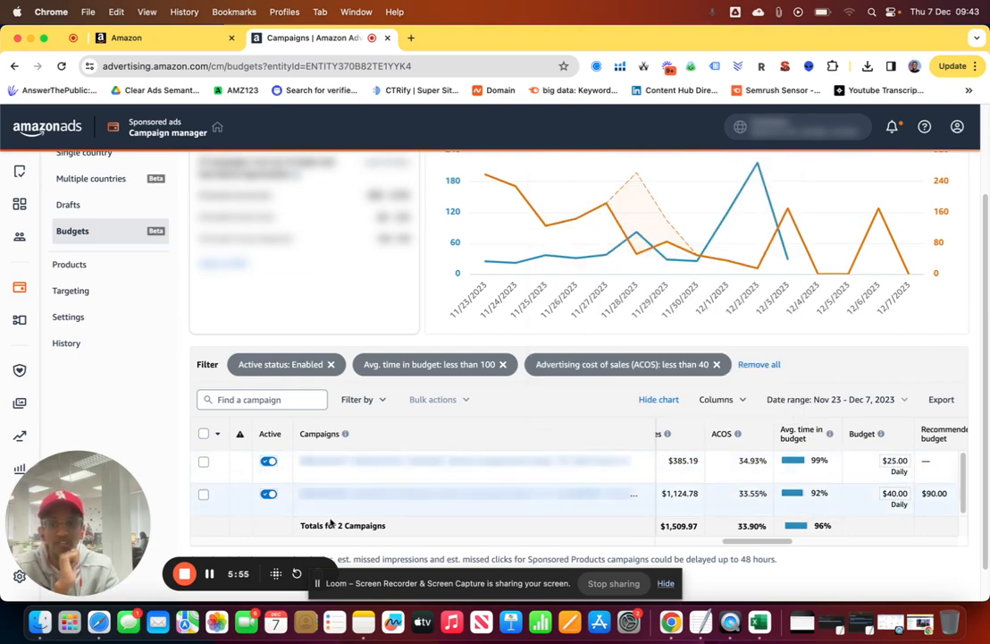
# Examine the advertised products' performance in the Products view, from orders and spend back to clicks, conversion rate and ROAS.
pyautogui.click(210, 576)
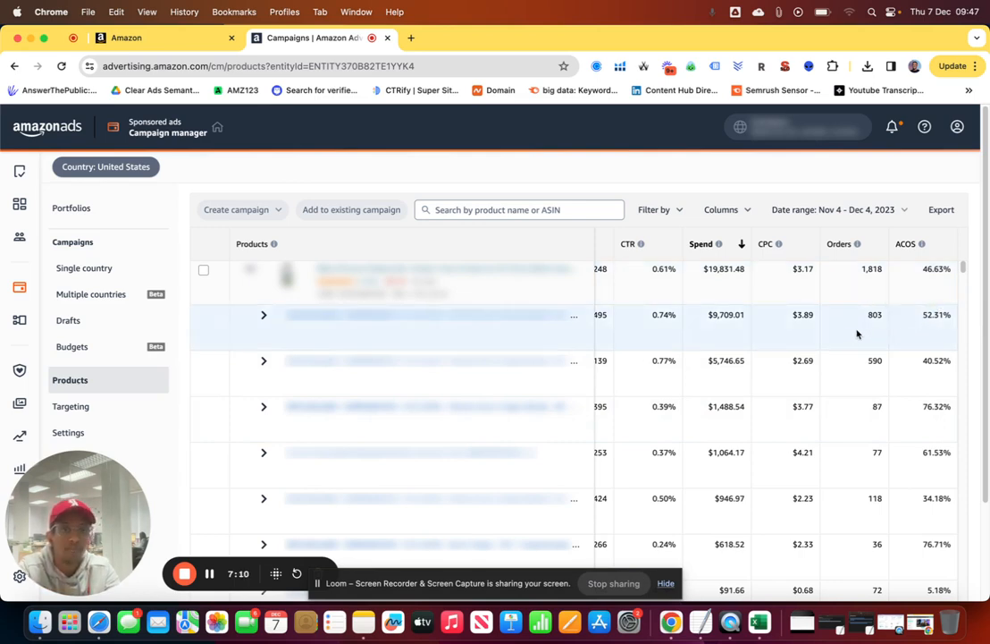
pyautogui.hscroll(-5, 844, 338)
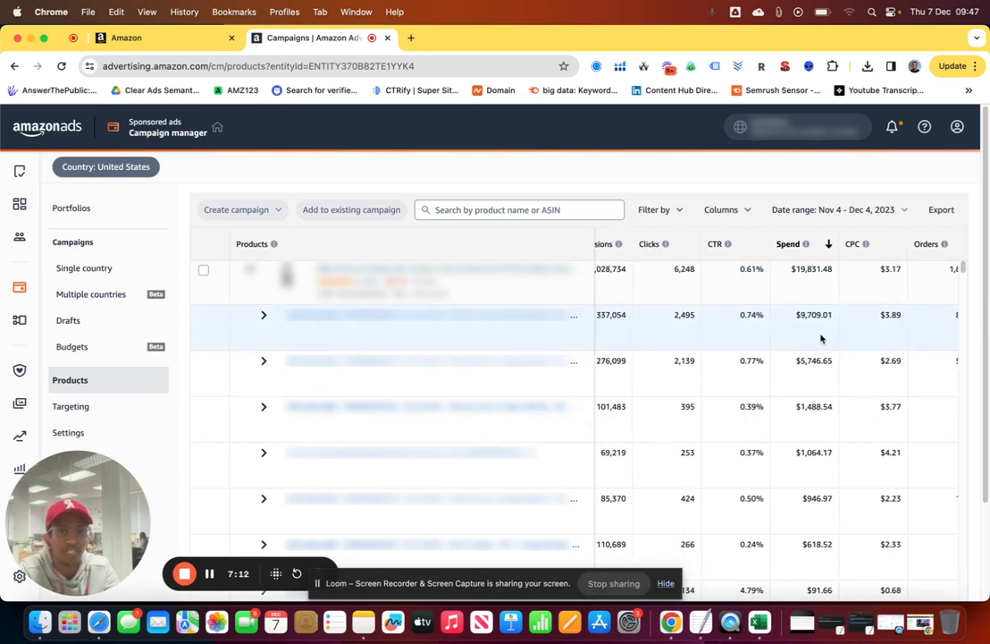
pyautogui.hscroll(-3, 706, 317)
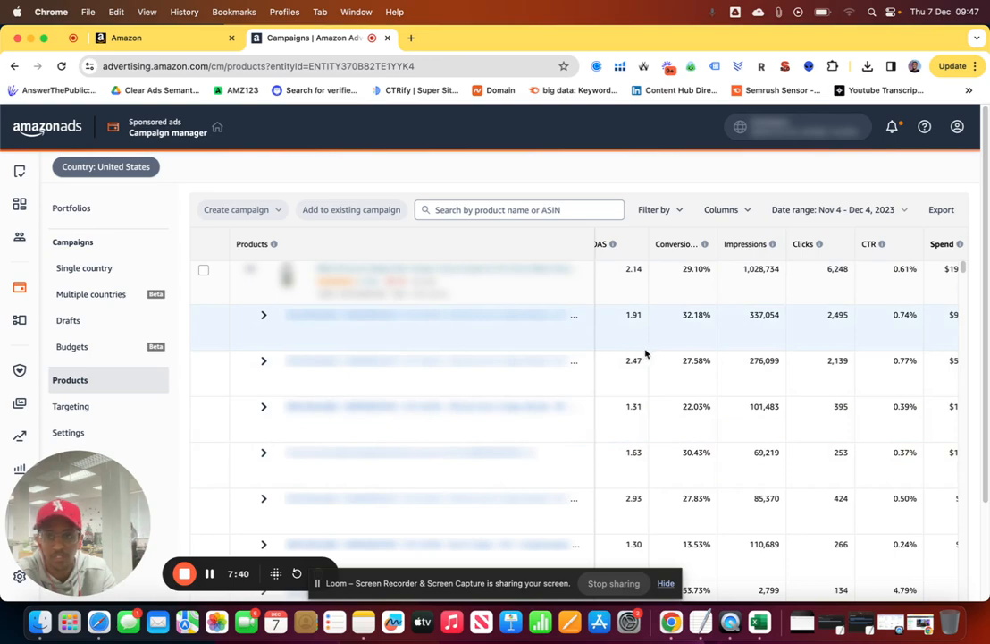
# Open the Targeting view and review the enabled targets with ACOS of at least 100 and more than 20 clicks.
pyautogui.click(70, 406)
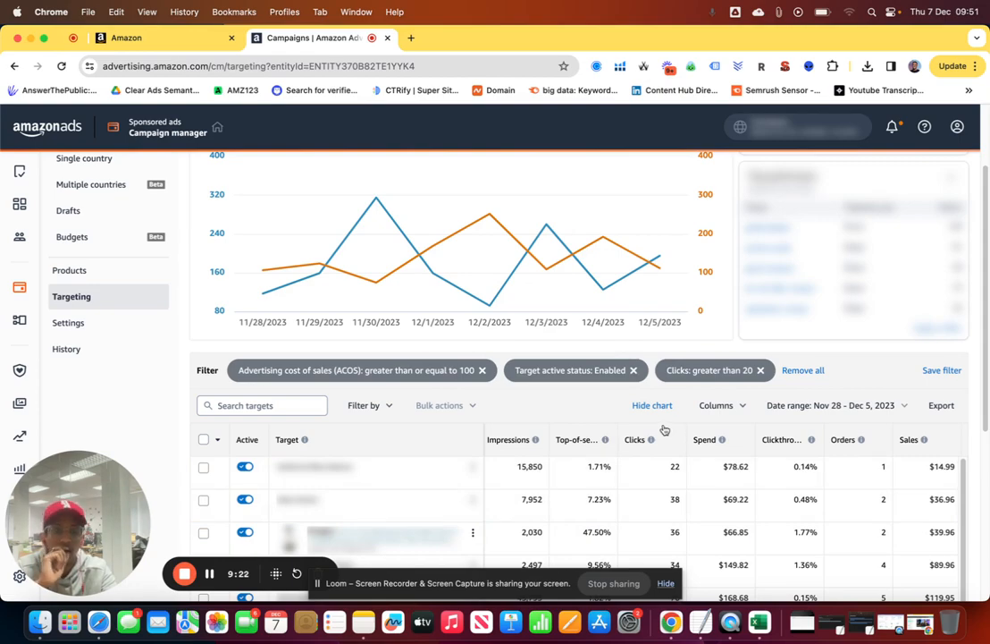
pyautogui.scroll(-2, 405, 491)
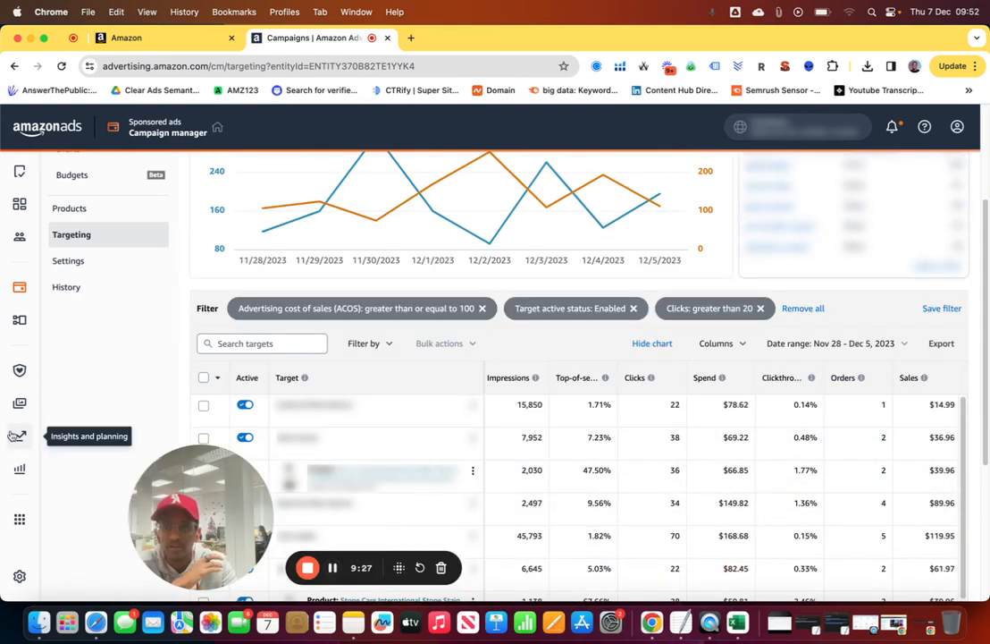
# Go to the advertising reports and examine the categories and Sponsored Products report types available for a new report.
pyautogui.click(19, 470)
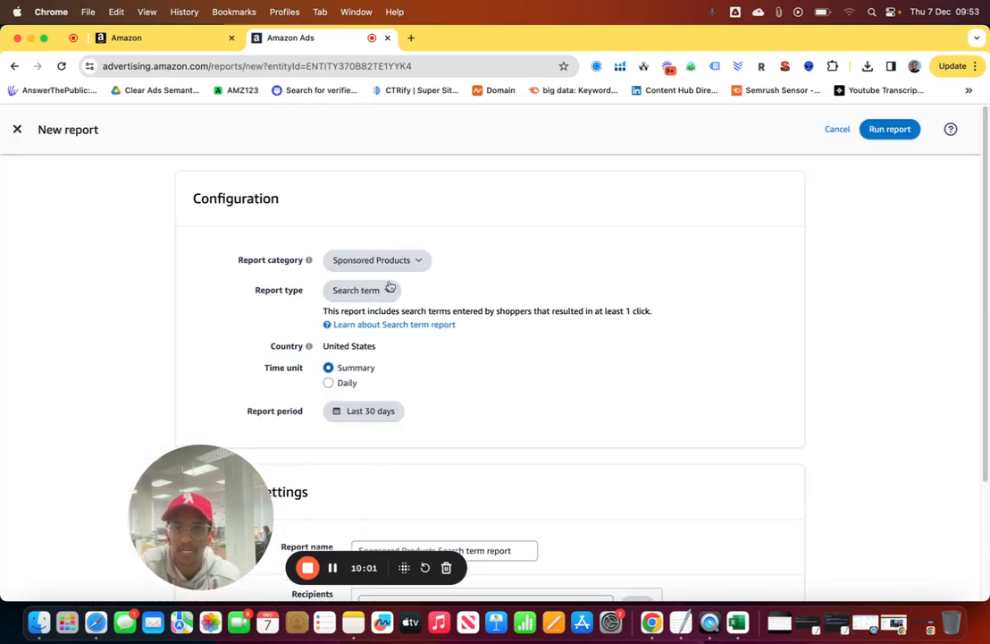
pyautogui.click(414, 262)
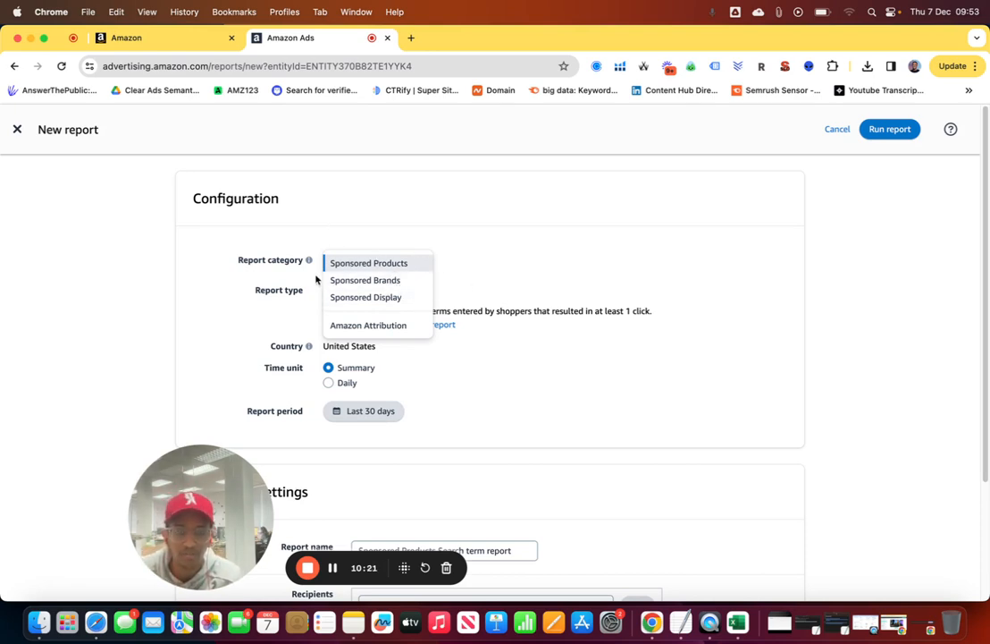
pyautogui.click(480, 283)
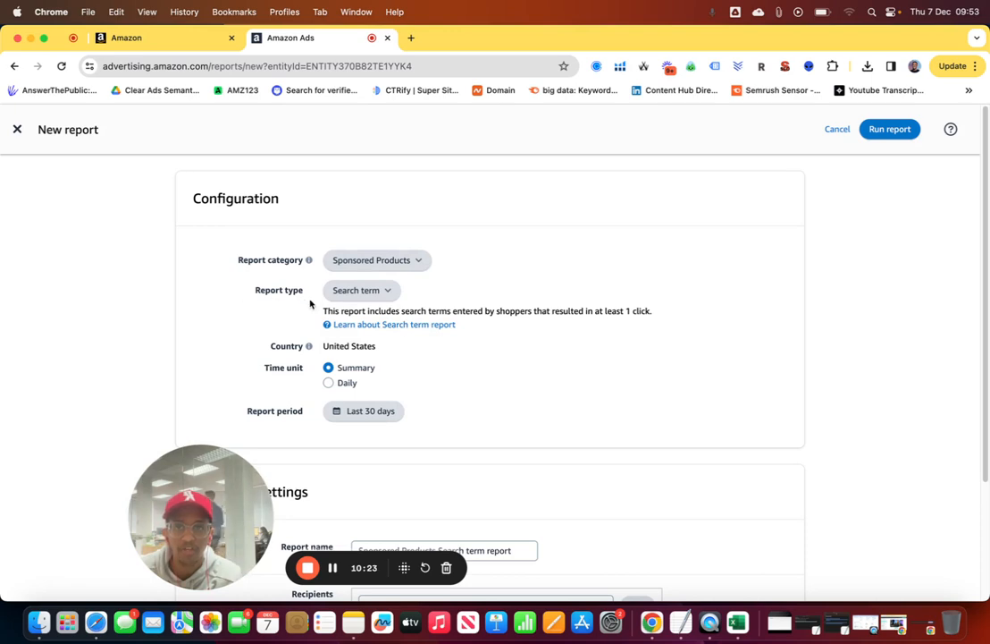
pyautogui.click(384, 291)
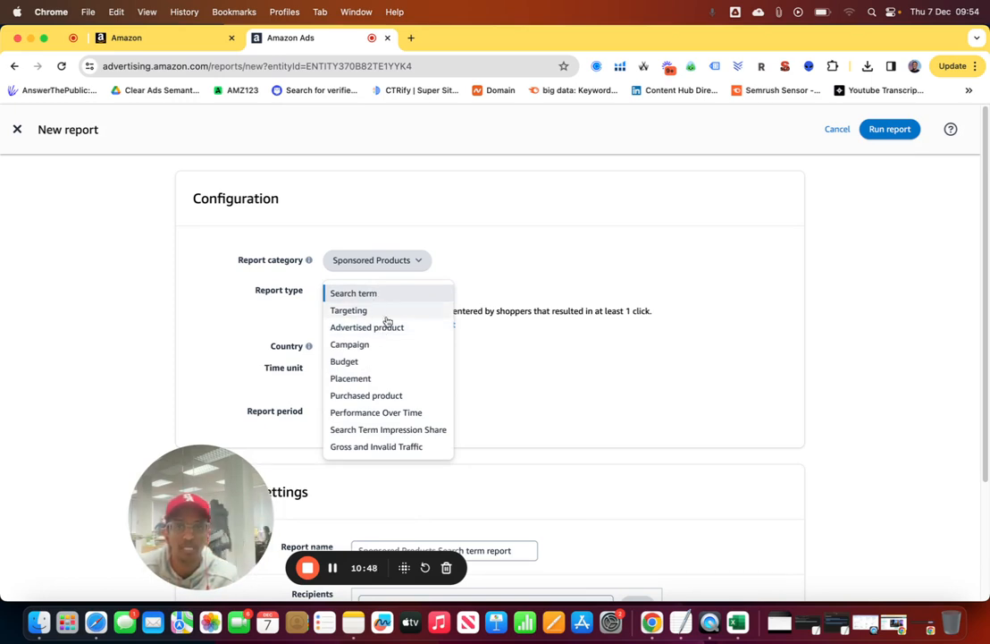
pyautogui.click(510, 353)
# Set the new report's category to Sponsored Brands and review the report types it offers.
pyautogui.click(401, 265)
pyautogui.click(391, 283)
pyautogui.click(358, 289)
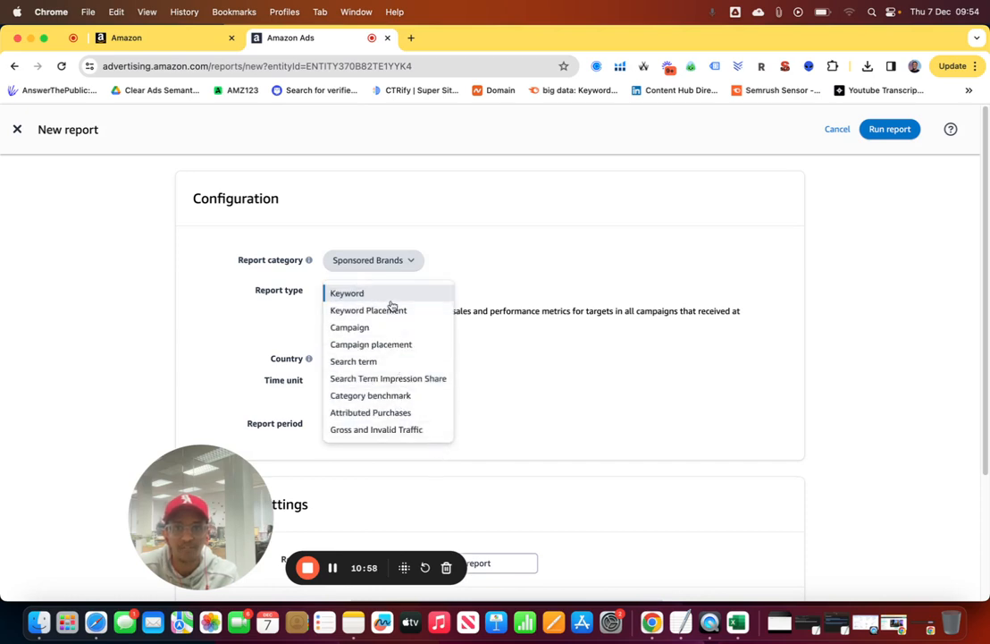
pyautogui.click(484, 373)
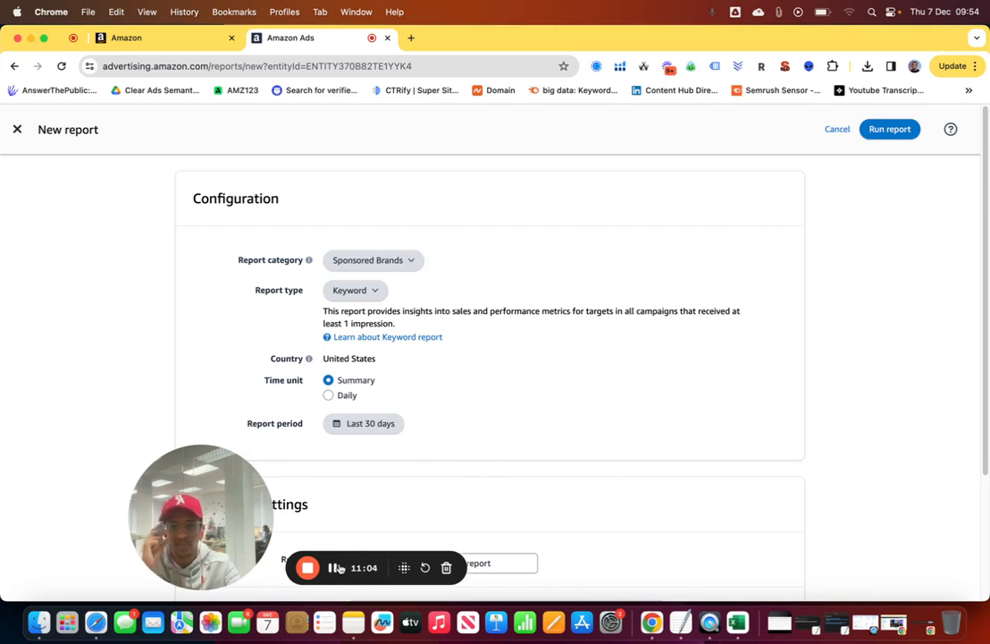
# Review the Bulk operations page, including the data options for a custom spreadsheet and the guidance for Sponsored Products.
pyautogui.click(334, 568)
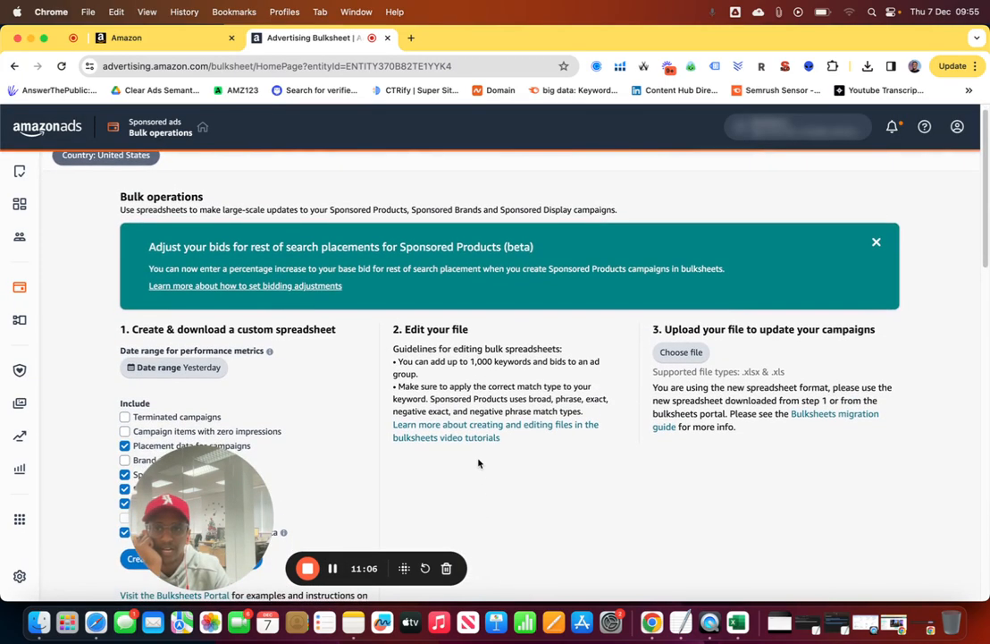
pyautogui.scroll(-2, 479, 463)
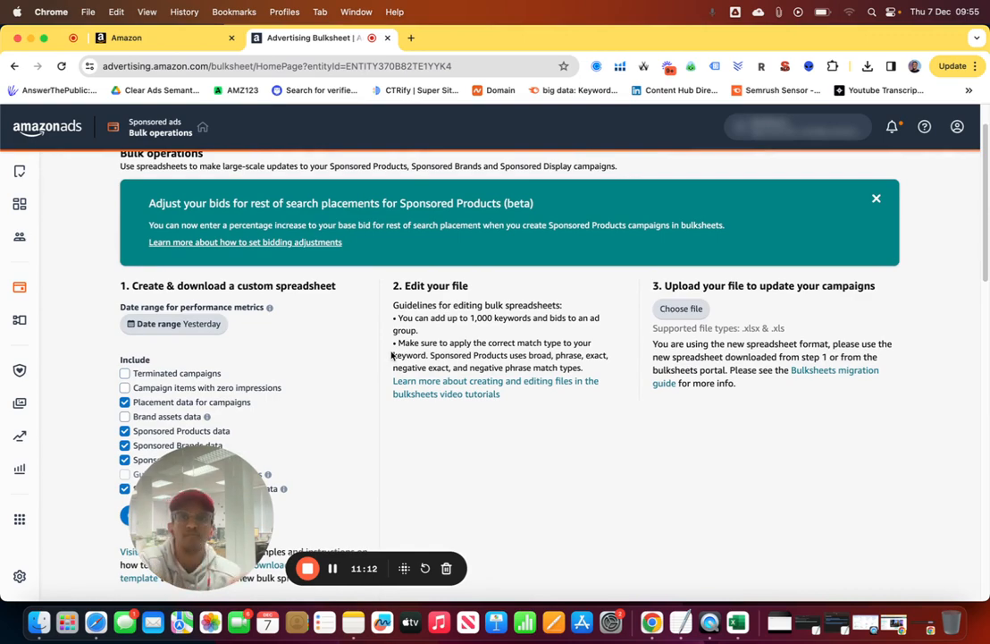
pyautogui.scroll(-1, 386, 393)
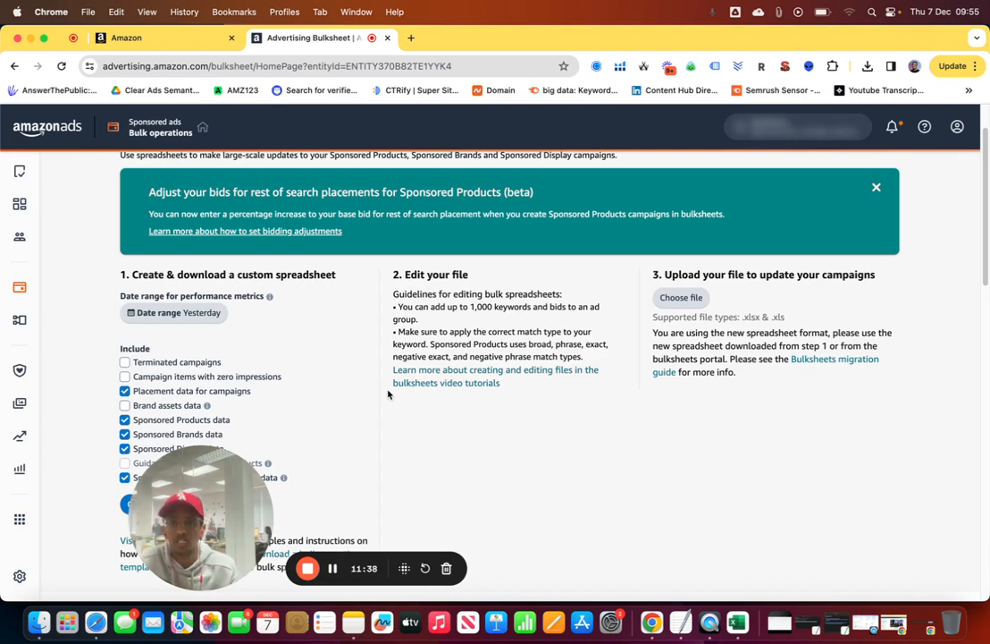
pyautogui.scroll(-2, 277, 401)
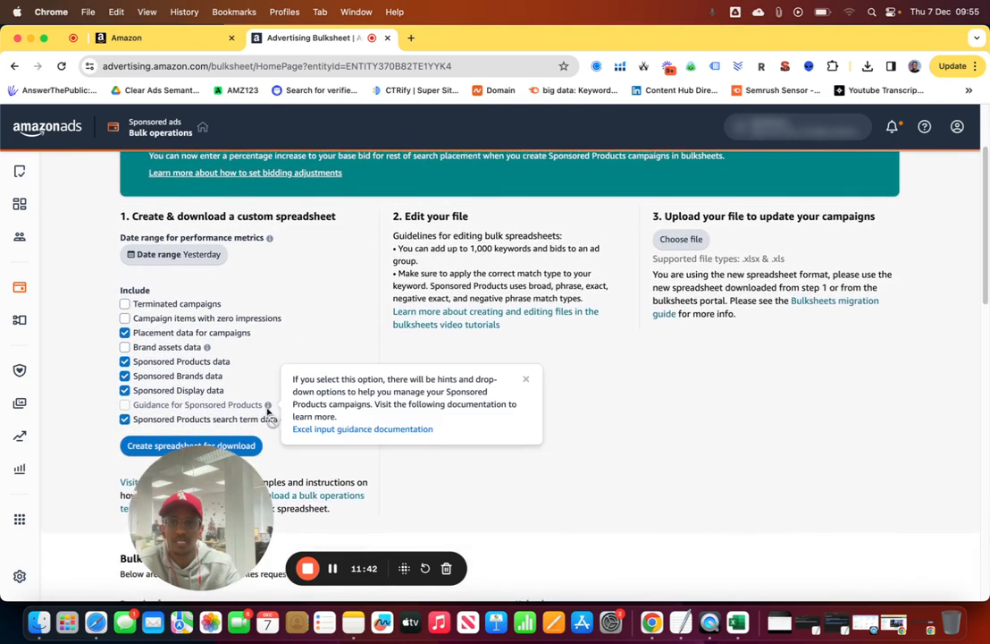
pyautogui.scroll(1, 267, 405)
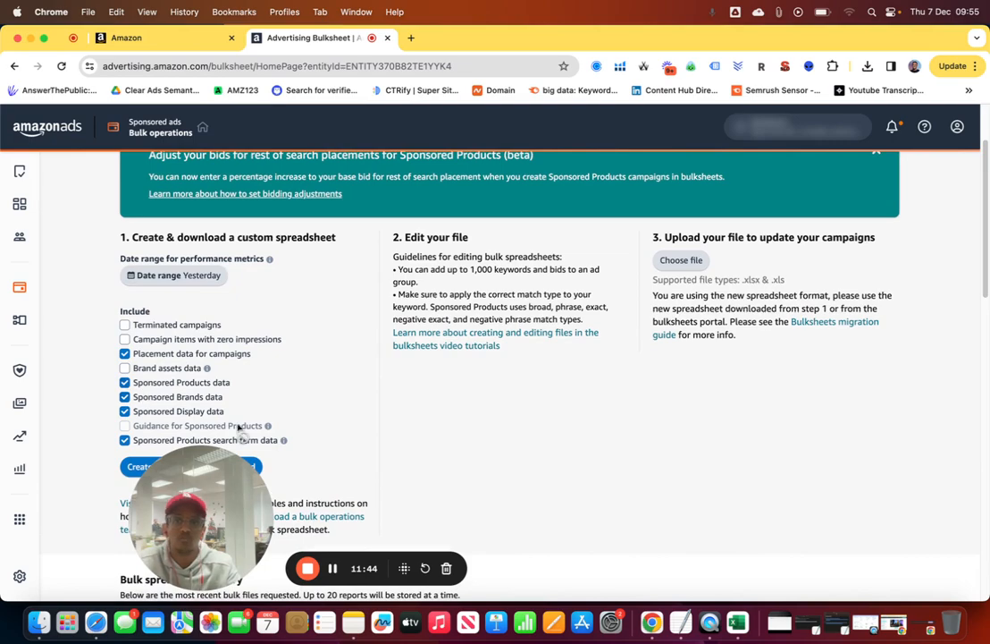